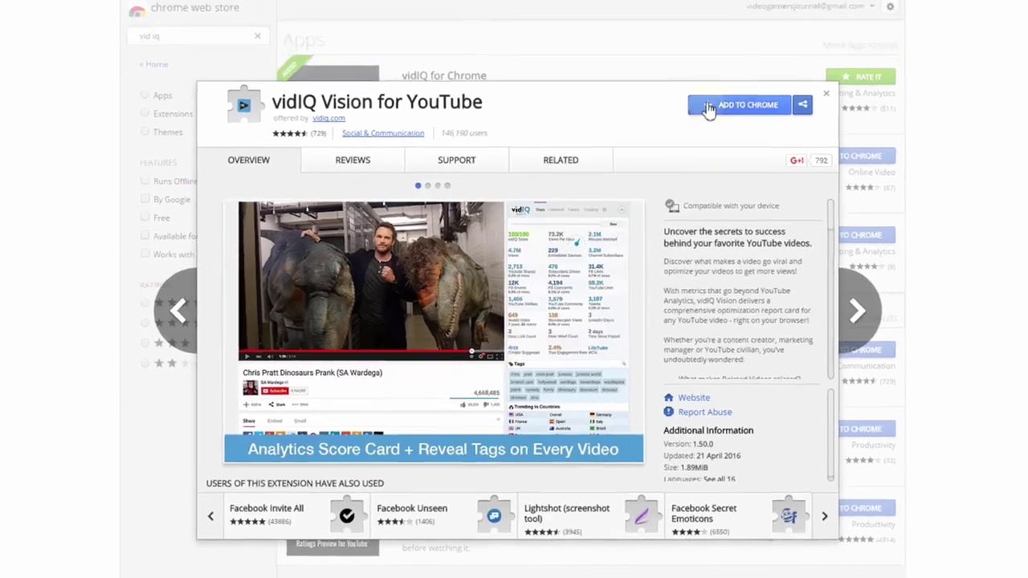
# Add the vidIQ Vision for YouTube extension to Chrome and approve its installation.
pyautogui.click(732, 52)
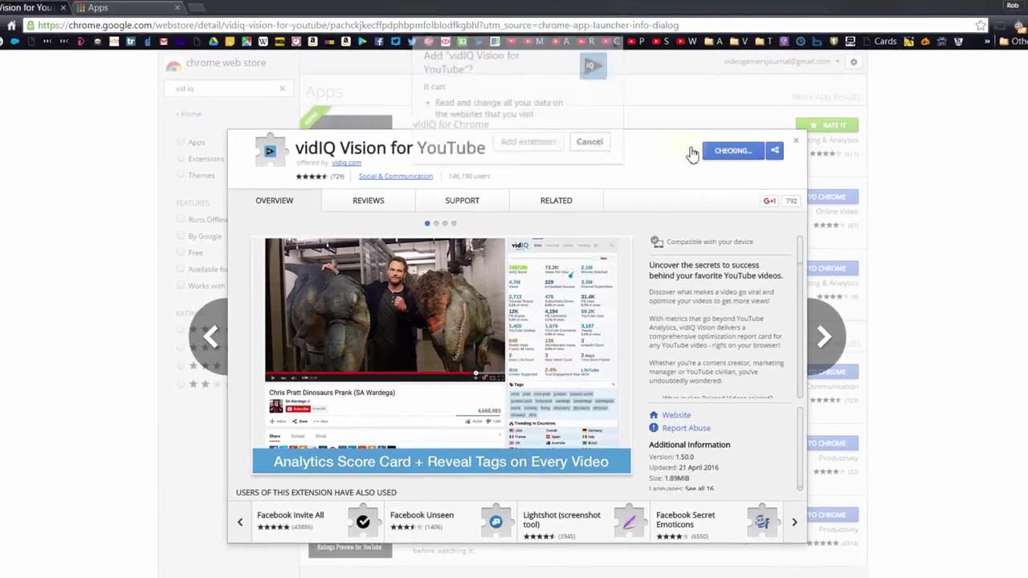
pyautogui.click(539, 144)
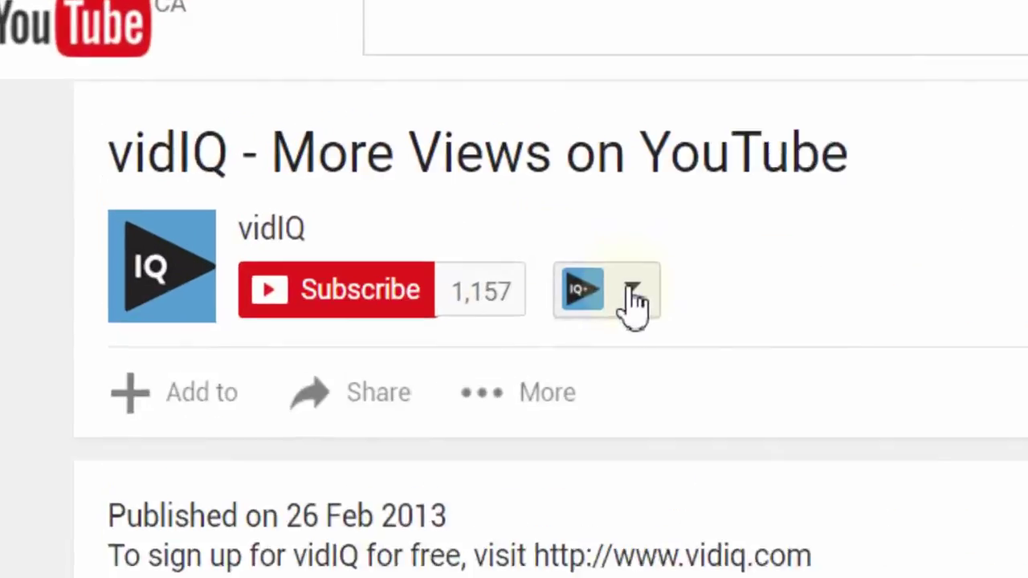
# Review the vidIQ options, stats and tags for the "vidIQ - More Views on YouTube" video, including its Historical data.
pyautogui.click(634, 297)
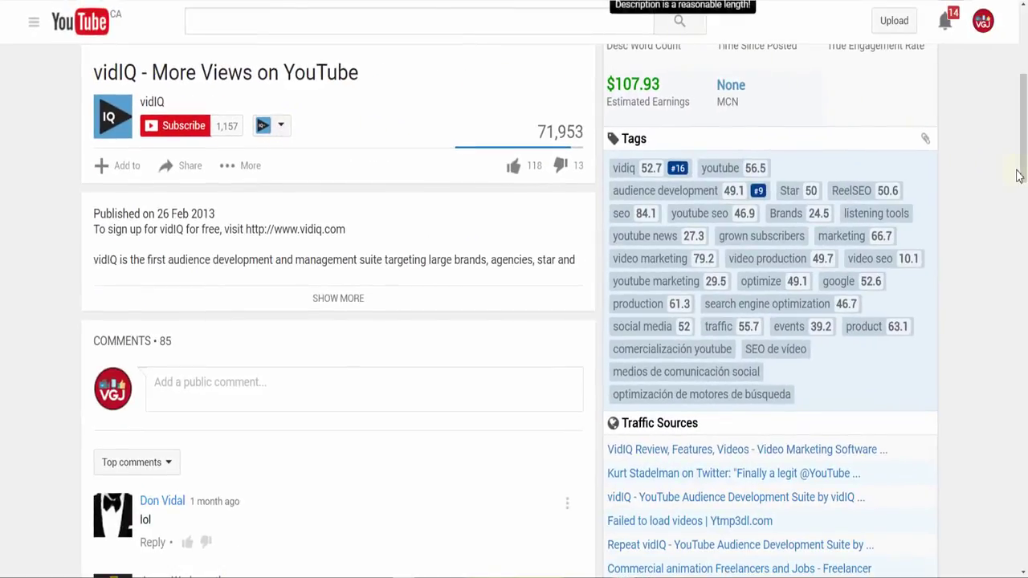
pyautogui.moveTo(1024, 167); pyautogui.dragTo(1026, 76)
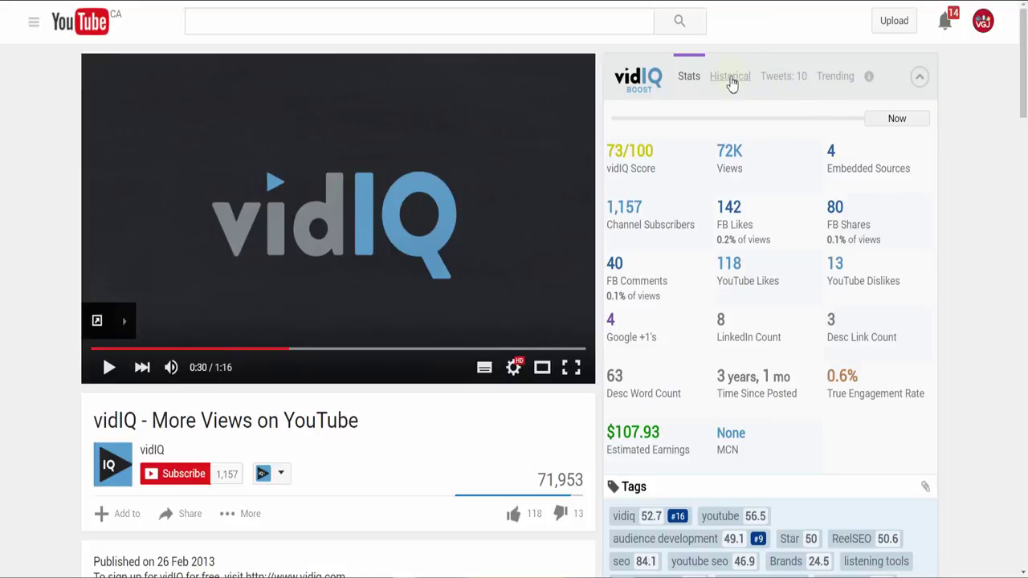
pyautogui.click(731, 79)
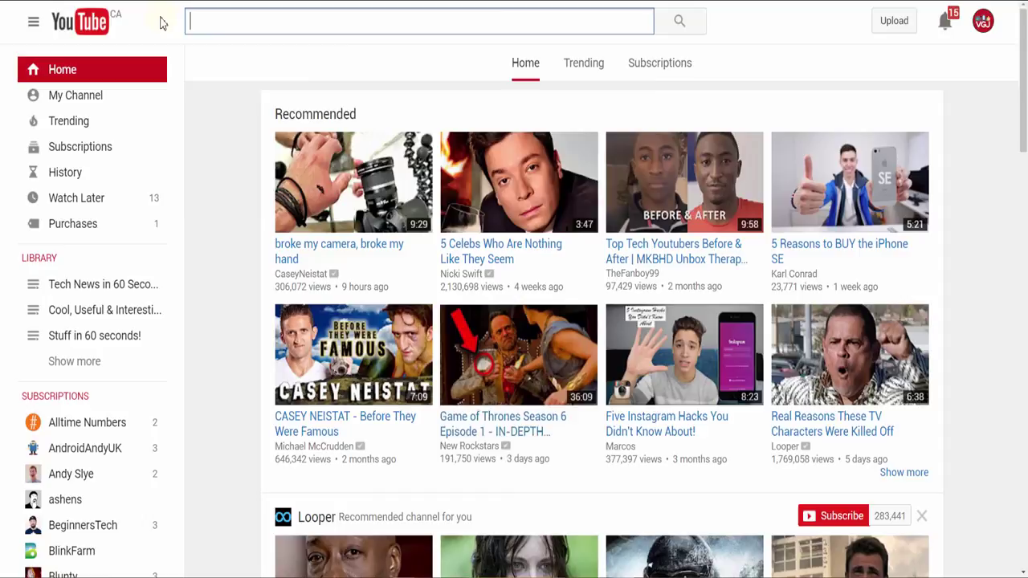
# Search YouTube for "iphone 7" and examine the Top Search Keywords for that term.
pyautogui.write('iphone 7')
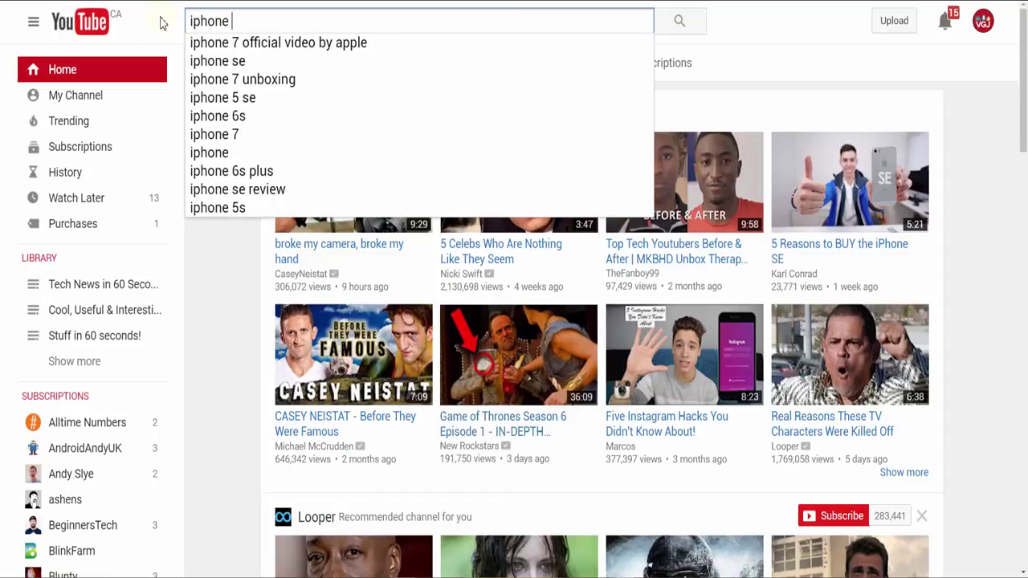
pyautogui.press('Return')
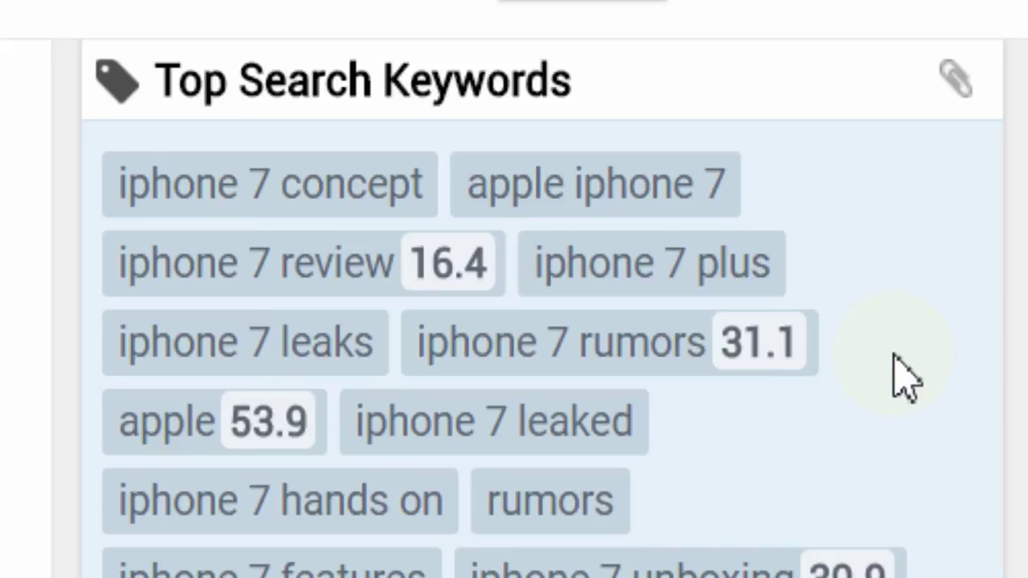
pyautogui.moveTo(440, 267)
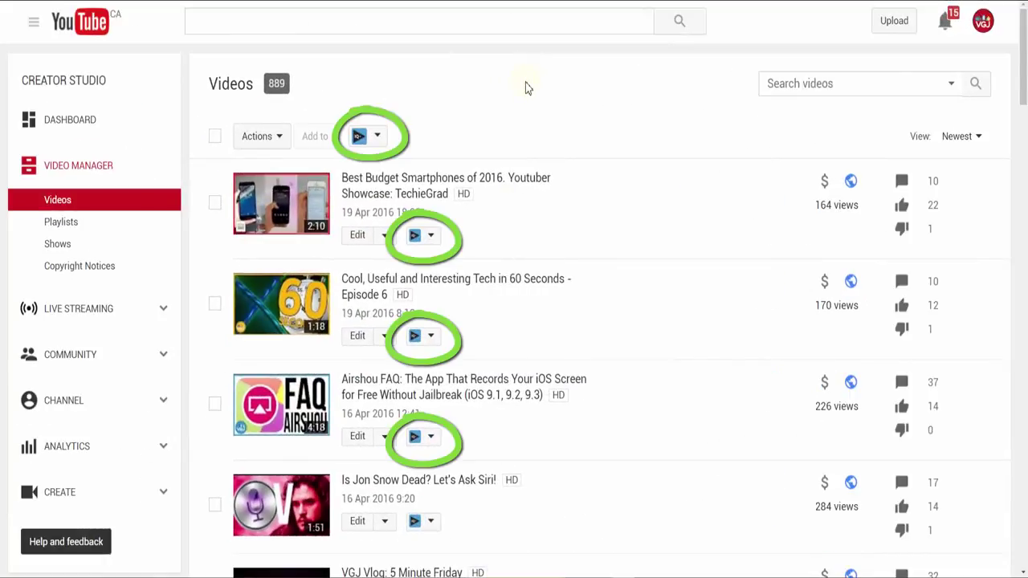
# Open vidIQ's Mass Edit Videos tool and expand the entry for the "Cool, Useful and Interesting Tech in 60 Seconds" video.
pyautogui.click(376, 135)
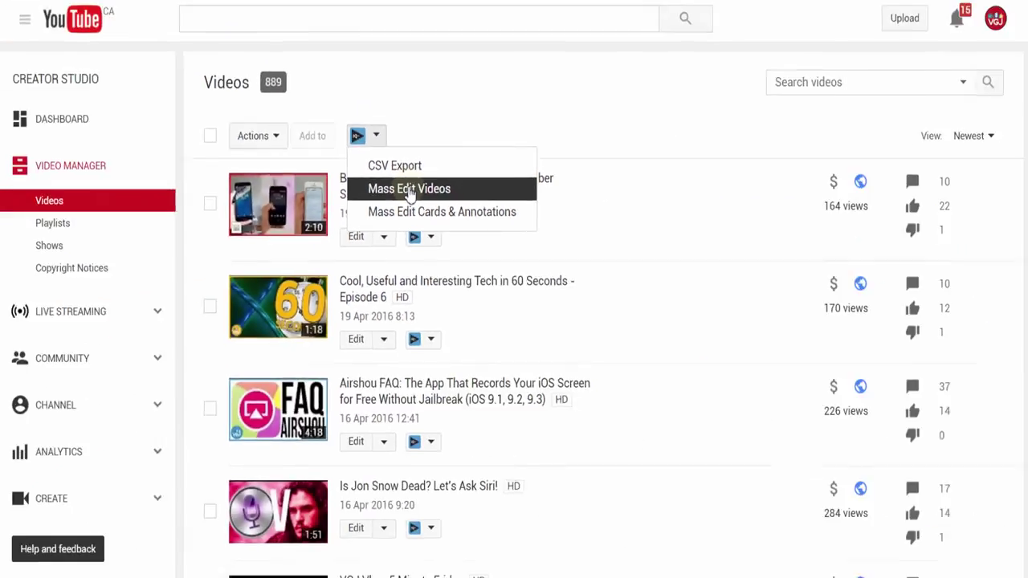
pyautogui.click(410, 193)
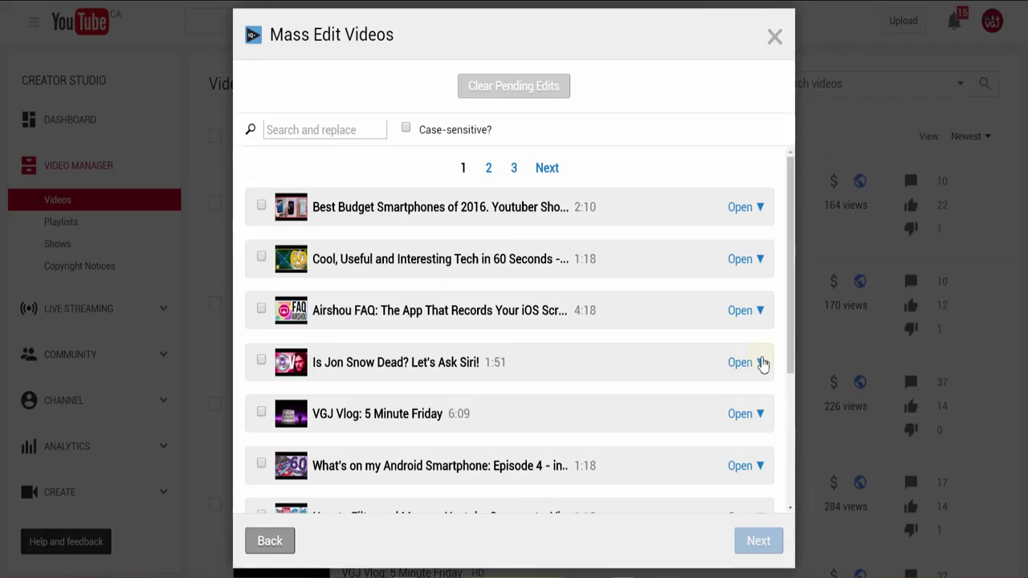
pyautogui.click(759, 259)
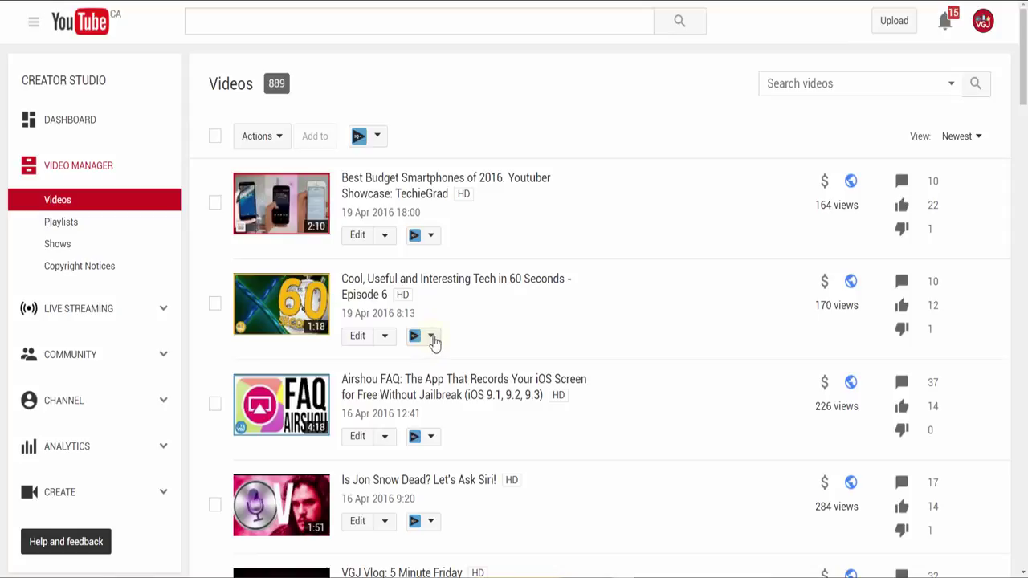
# Explore the vidIQ tools for the Episode 6 tech video, including the Facebook Syndication options under Archive and syndicate.
pyautogui.click(432, 338)
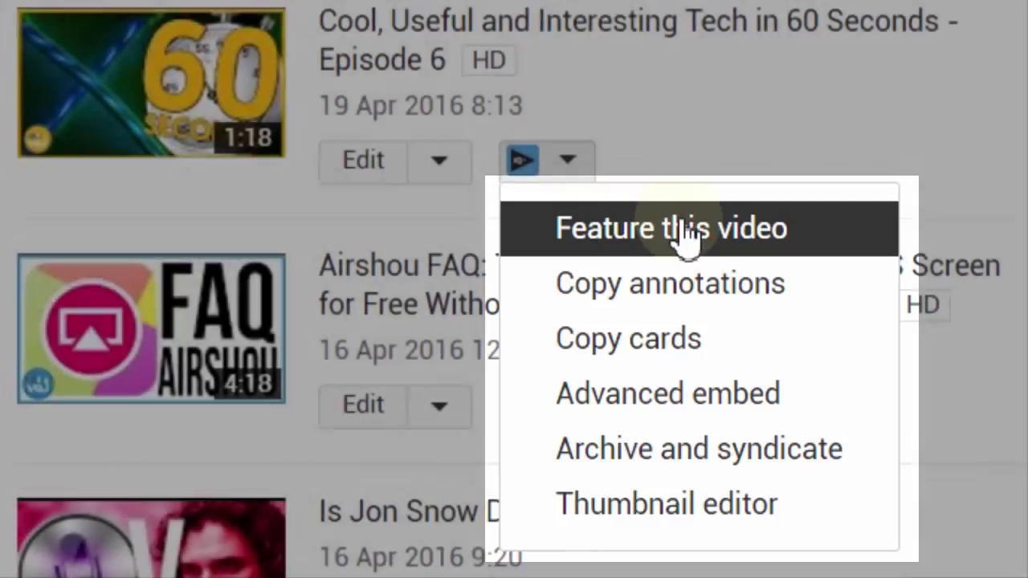
pyautogui.click(688, 239)
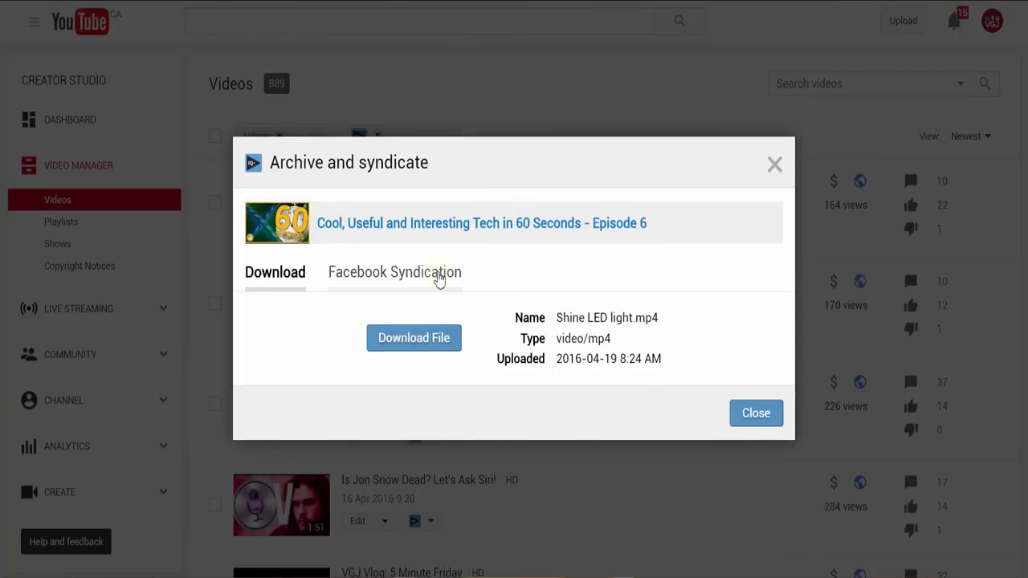
pyautogui.click(439, 278)
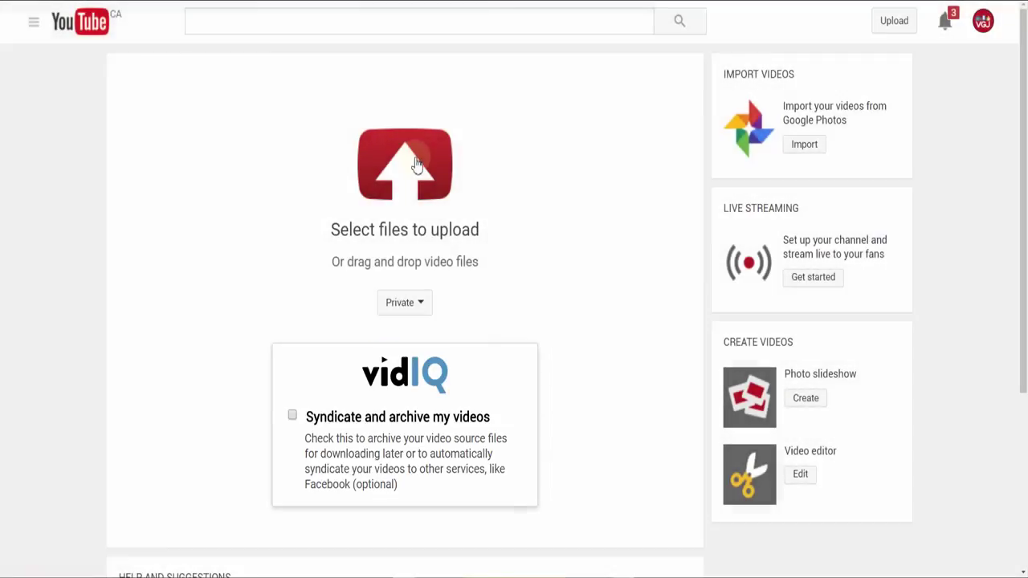
# Choose the file VidIQ Upload.mp4 for upload to YouTube.
pyautogui.click(413, 167)
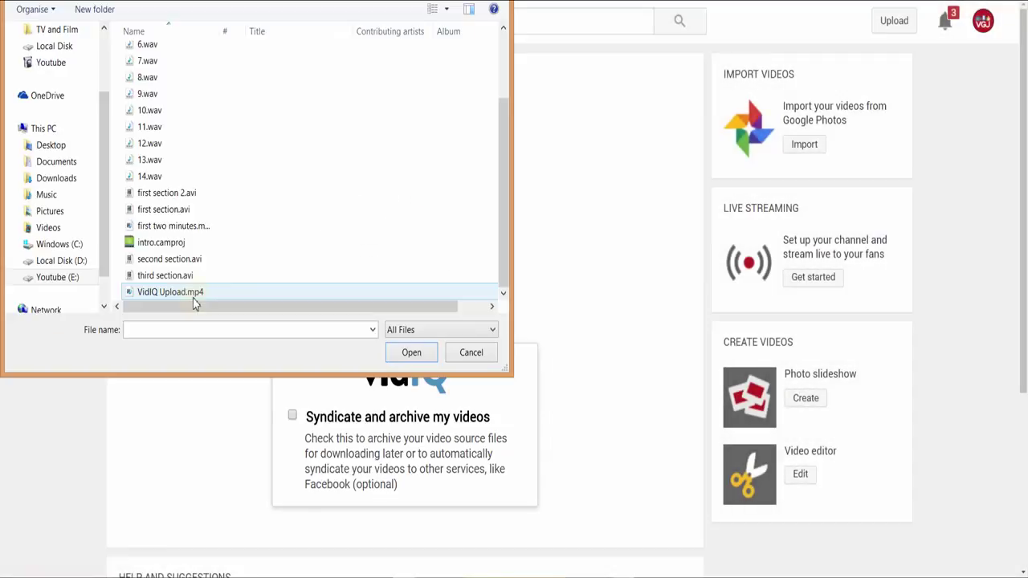
pyautogui.click(195, 293)
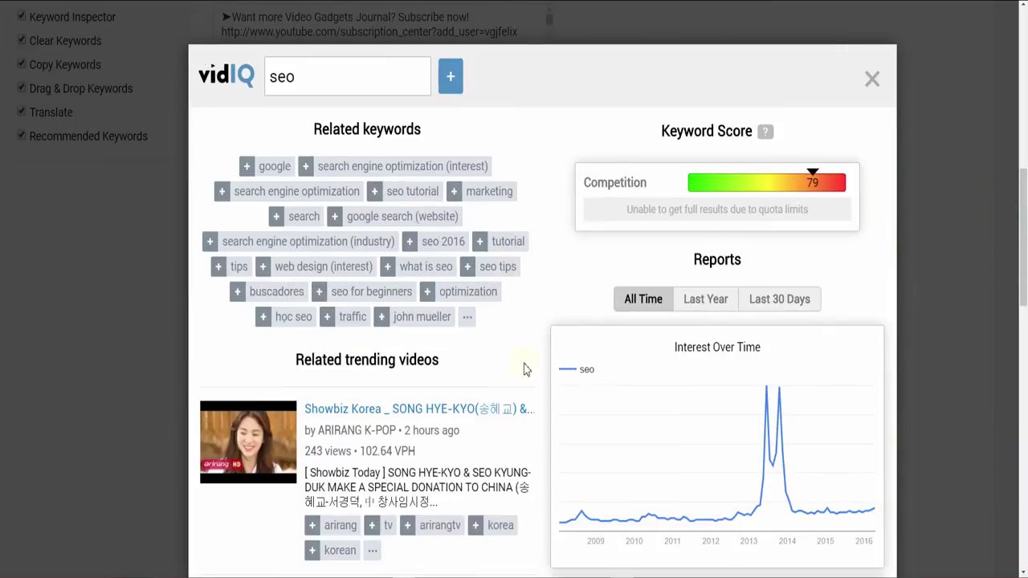
# Add the related keywords "search", "search engine optimization (interest)" and "seo tutorial" from the SEO keyword inspector, then close it.
pyautogui.click(371, 293)
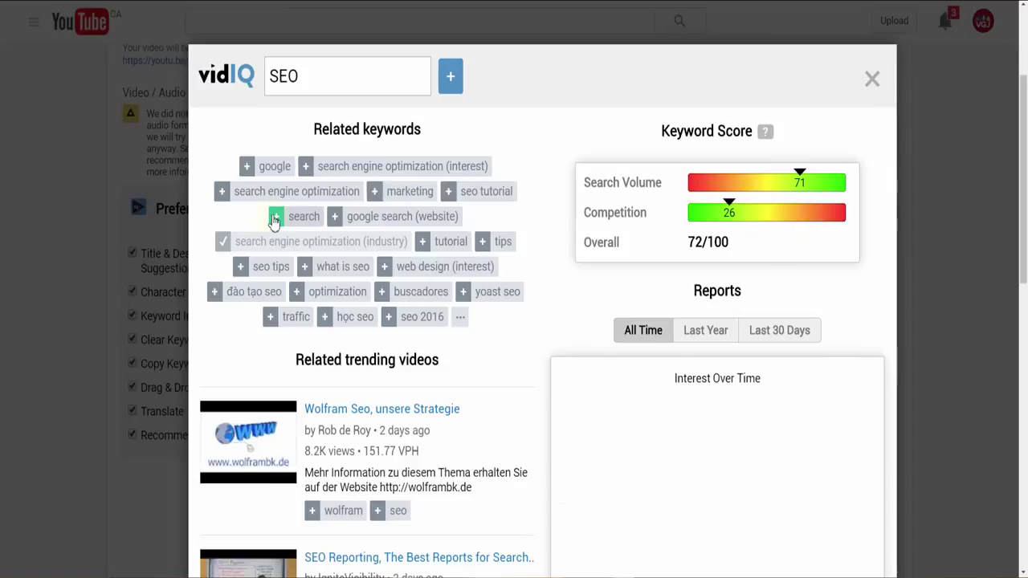
pyautogui.click(276, 216)
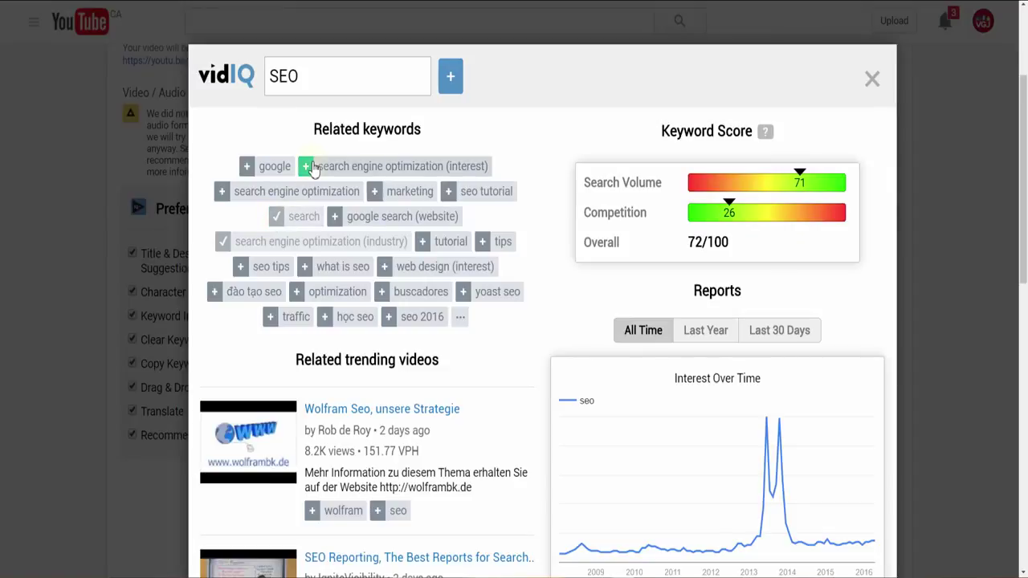
pyautogui.click(309, 167)
pyautogui.click(449, 191)
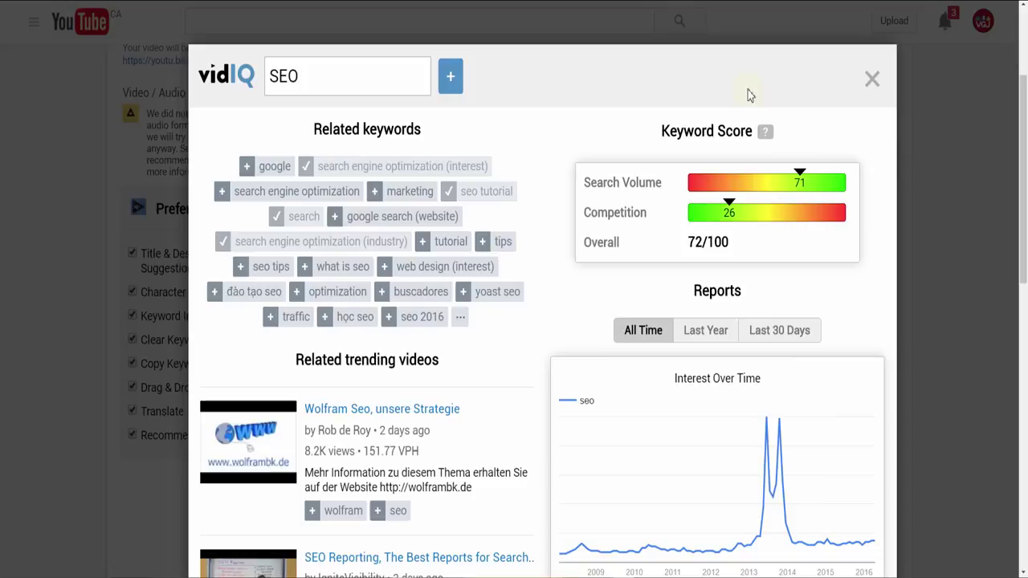
pyautogui.click(873, 80)
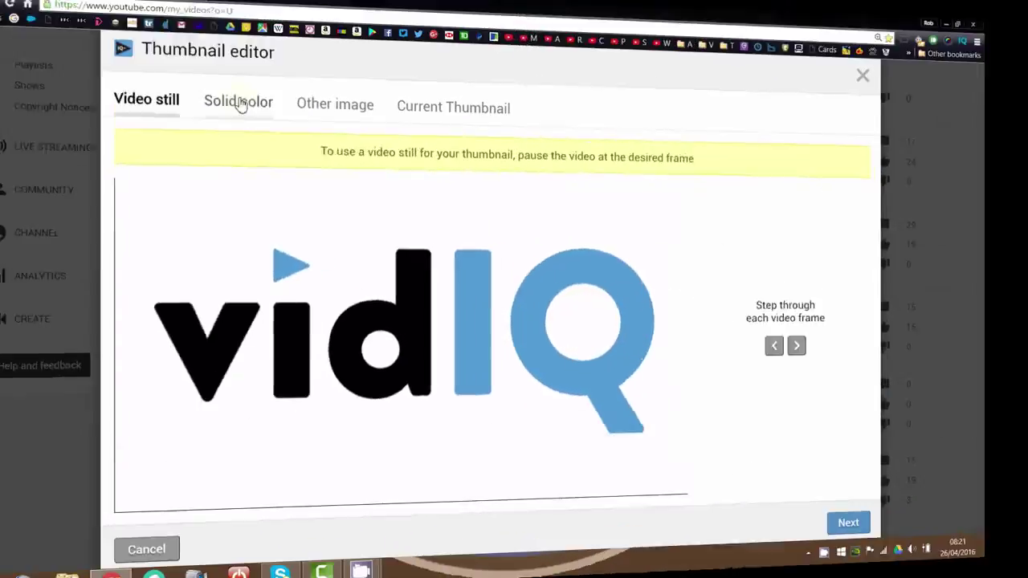
# Give the thumbnail a solid green background and fit a white rectangle behind the vidIQ logo.
pyautogui.click(243, 108)
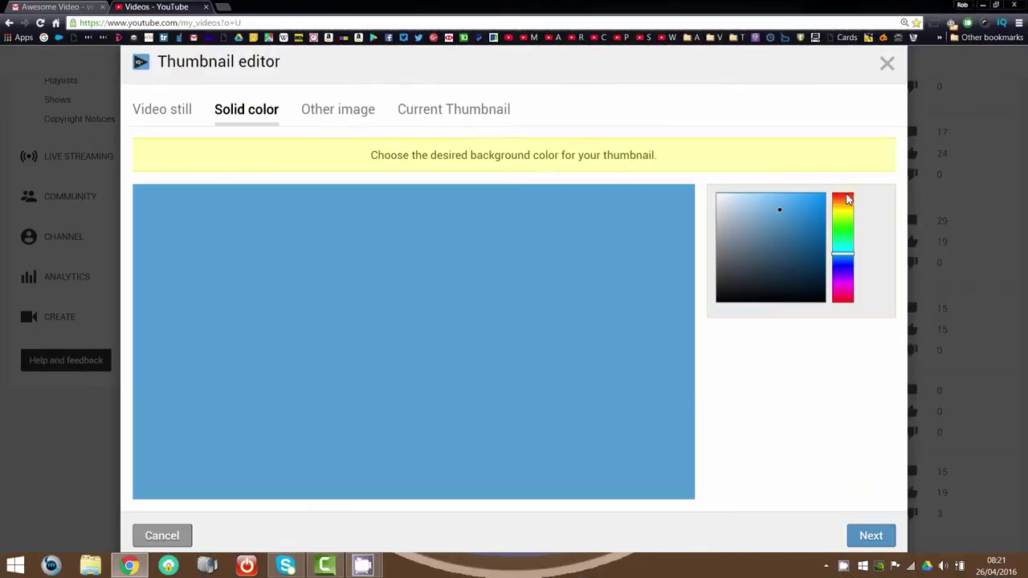
pyautogui.click(842, 221)
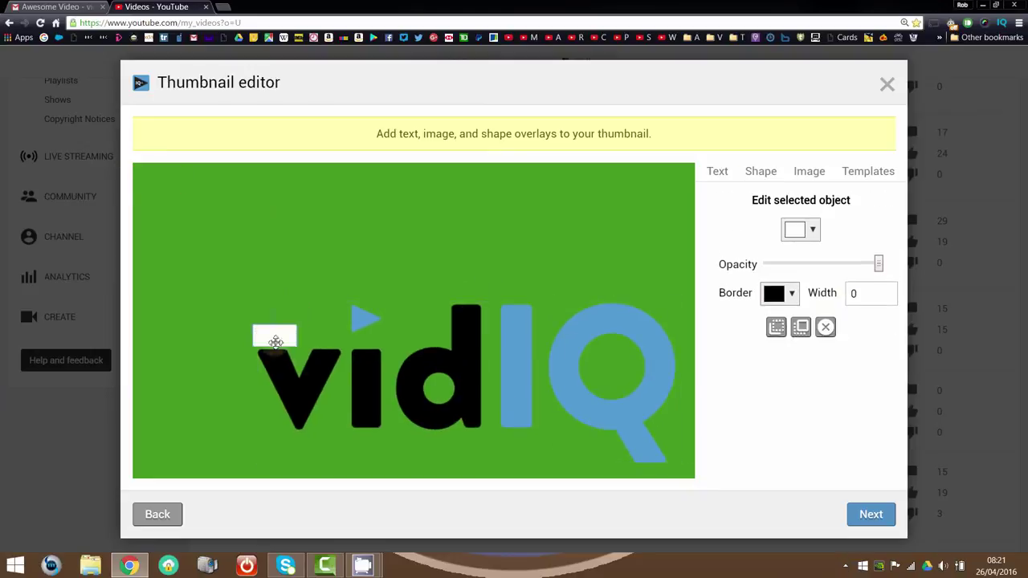
pyautogui.click(257, 349)
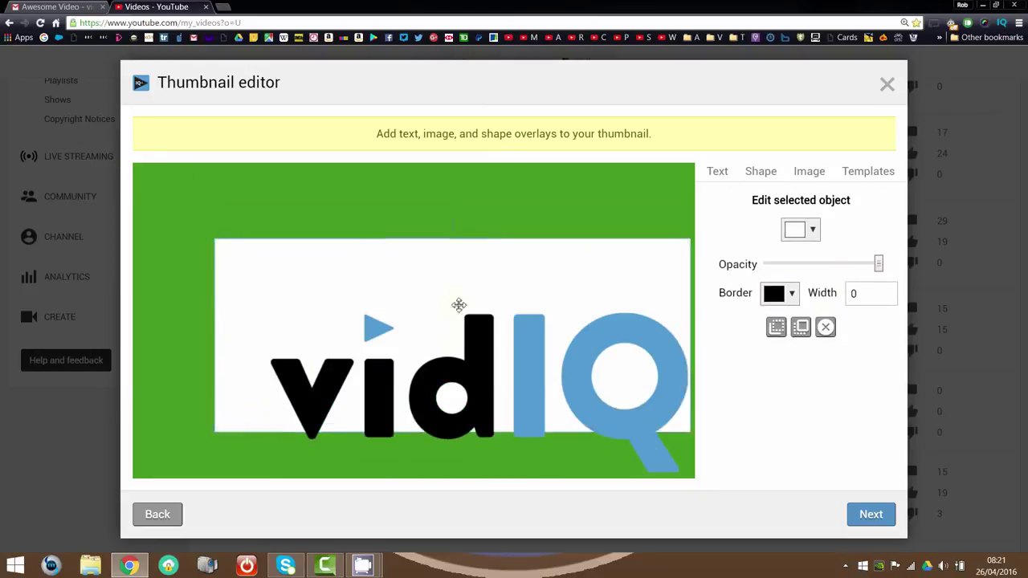
pyautogui.moveTo(228, 223); pyautogui.dragTo(271, 291)
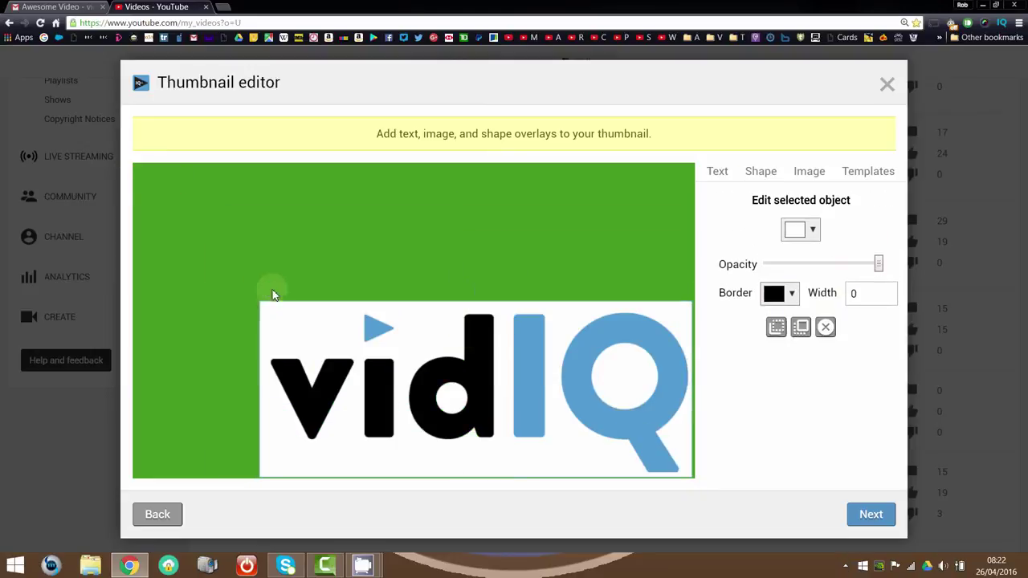
# Add the text "Tutorial" to the thumbnail, enlarge it above the vidIQ logo and change its text colour.
pyautogui.click(718, 171)
pyautogui.write('Tutorial')
pyautogui.click(801, 362)
pyautogui.moveTo(206, 195); pyautogui.dragTo(643, 328)
pyautogui.click(766, 290)
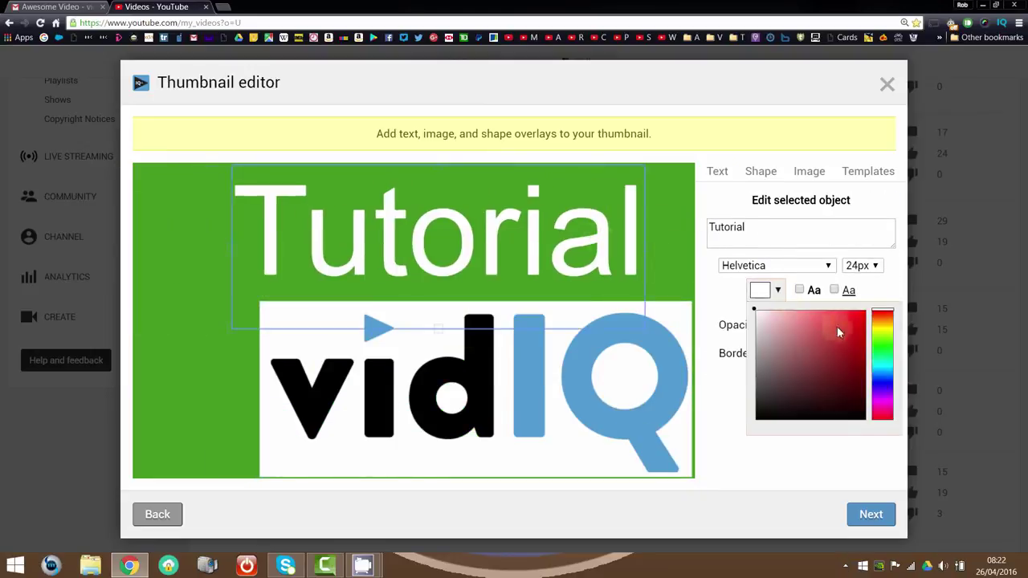
pyautogui.click(879, 346)
pyautogui.click(860, 305)
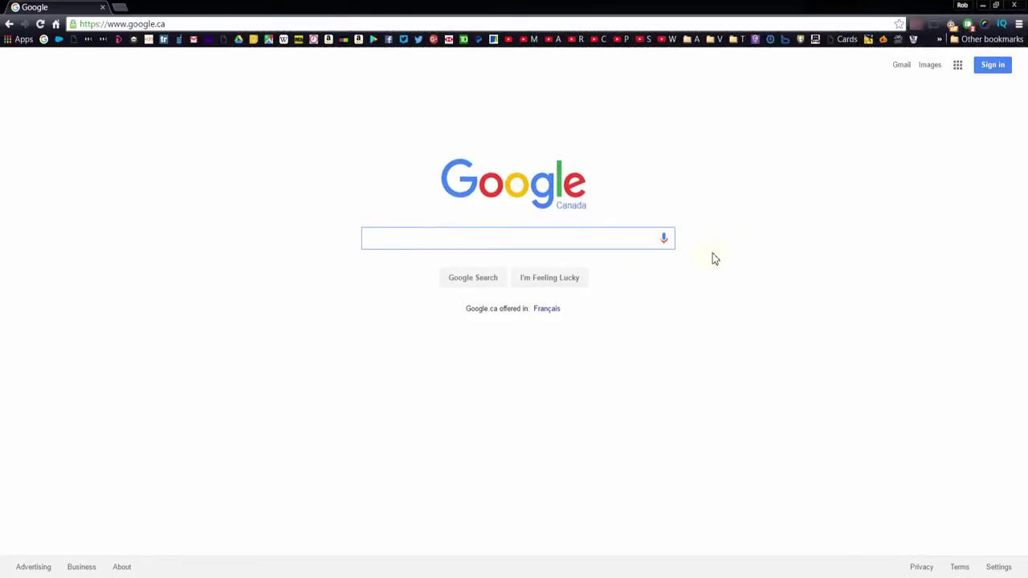
# Open the vidIQ web dashboard and review the YouTube SEO and overview charts, the video list and the Subscriber Analysis.
pyautogui.click(1002, 24)
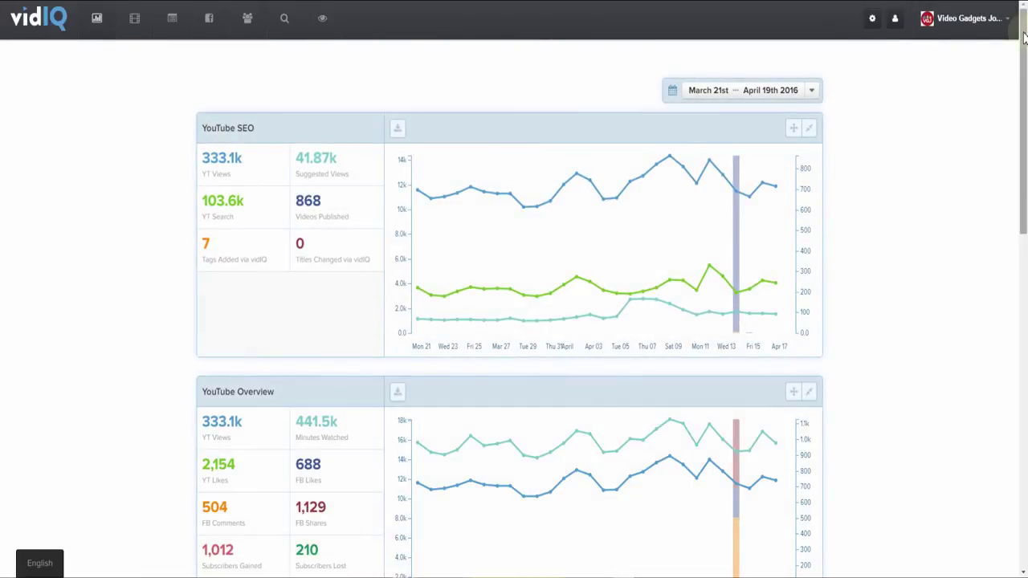
pyautogui.moveTo(1024, 37); pyautogui.dragTo(996, 257)
pyautogui.scroll(-1, 997, 258)
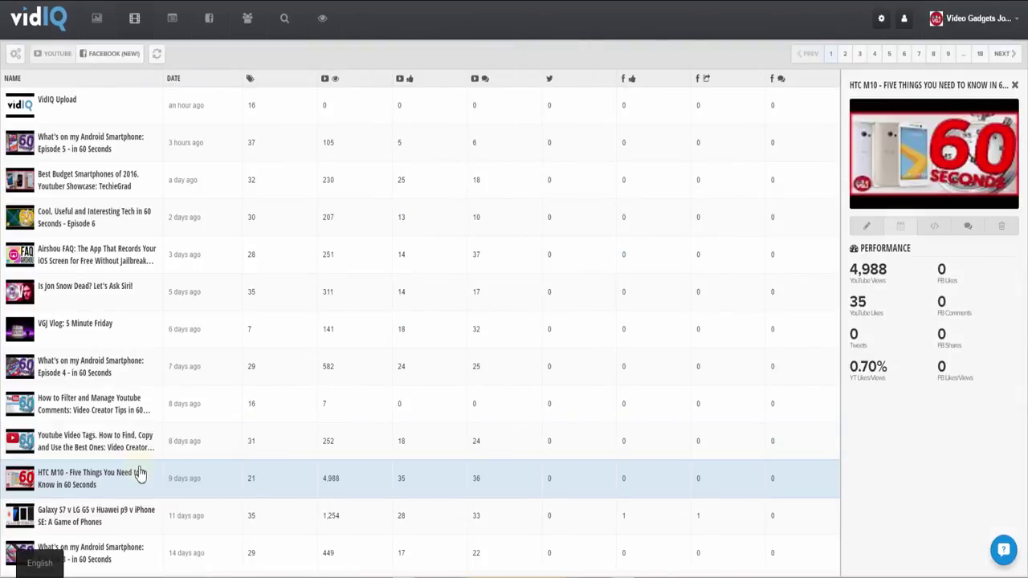
pyautogui.click(247, 17)
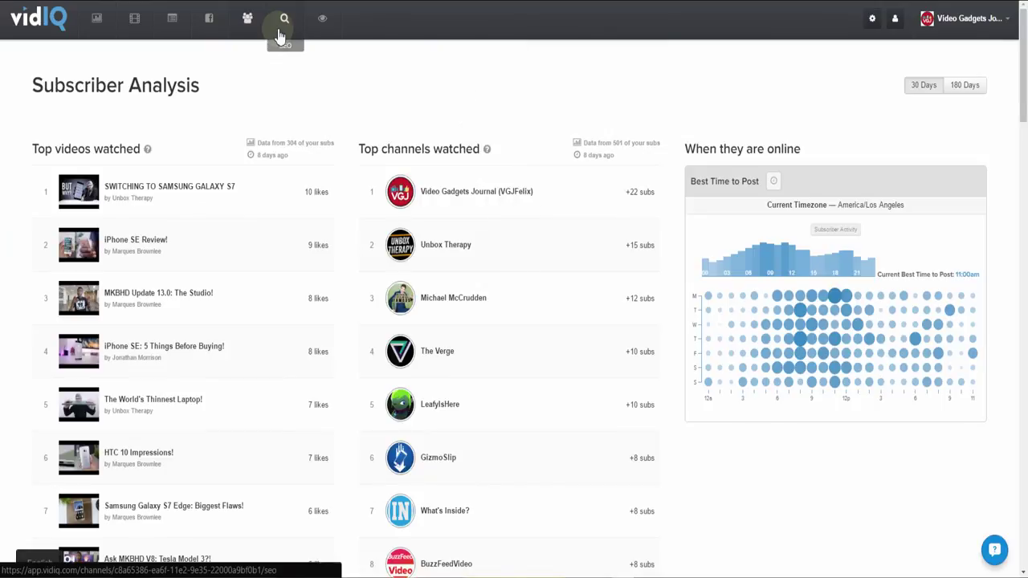
# Add all recommended tags to the "Best Budget Smartphones of 2016" video through vidIQ's SEO page.
pyautogui.click(281, 24)
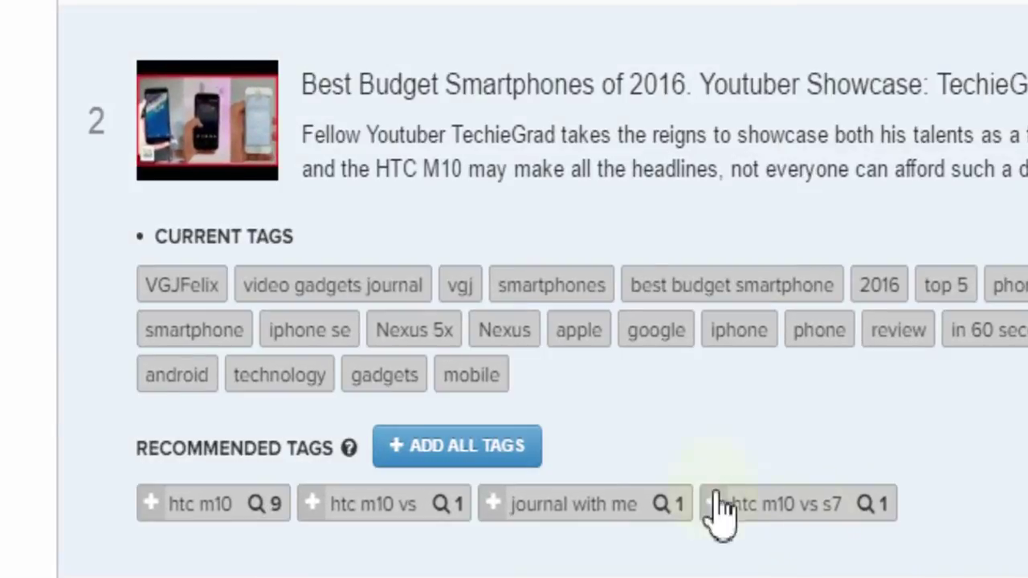
pyautogui.click(474, 448)
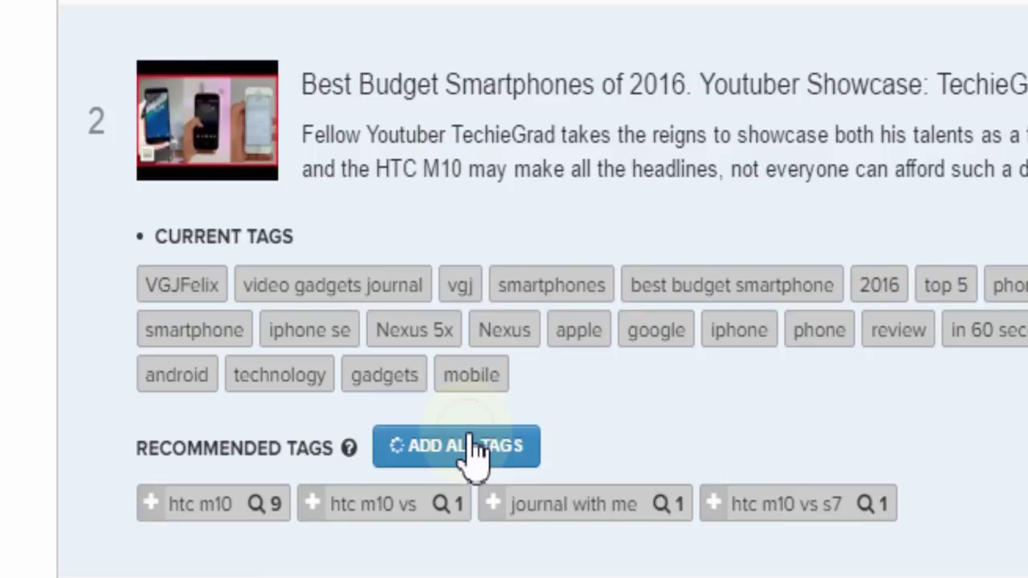